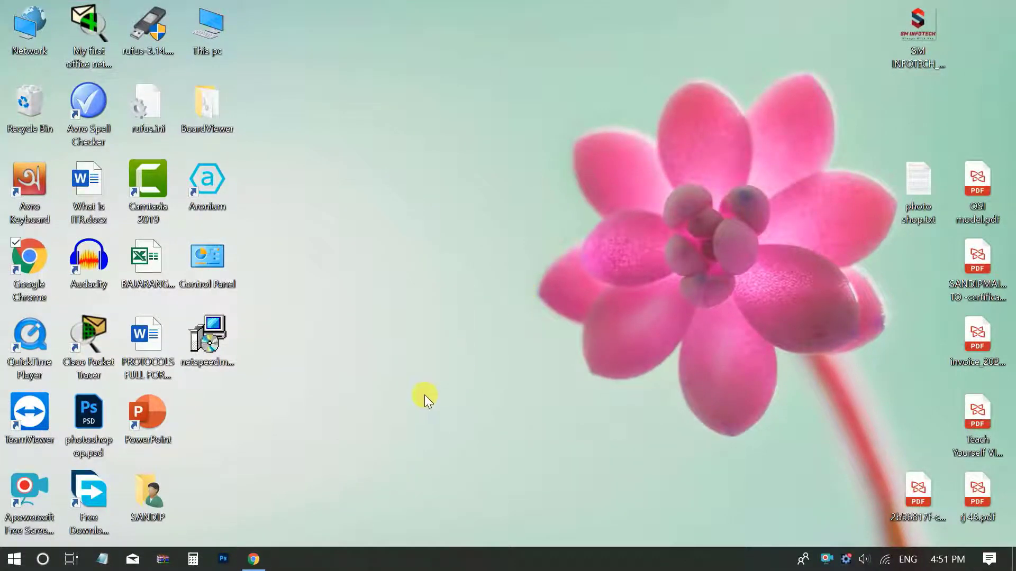
Step: Open Google Chrome and search Google for "netspeed monitor"
left_click(263, 564)
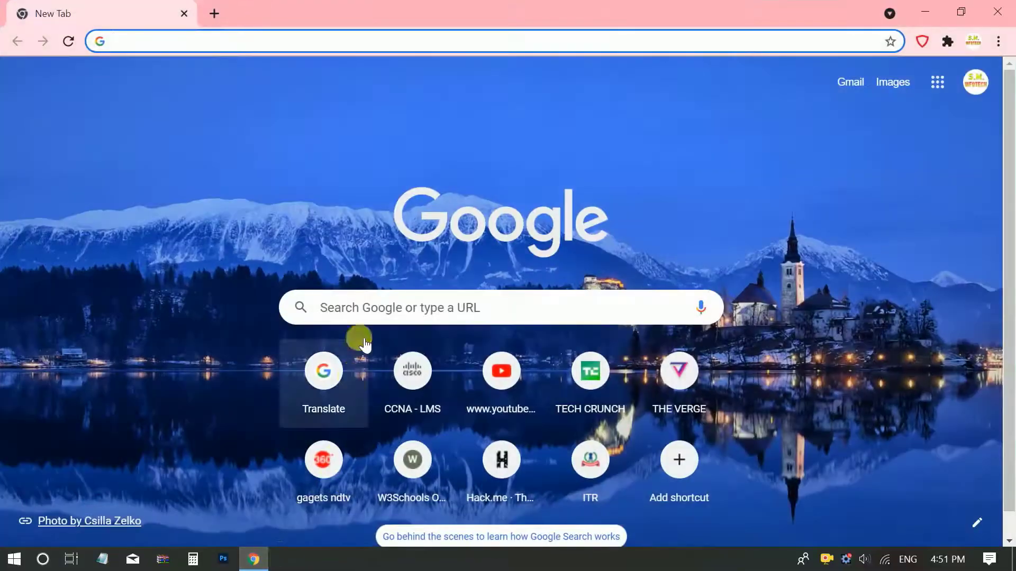
left_click(380, 320)
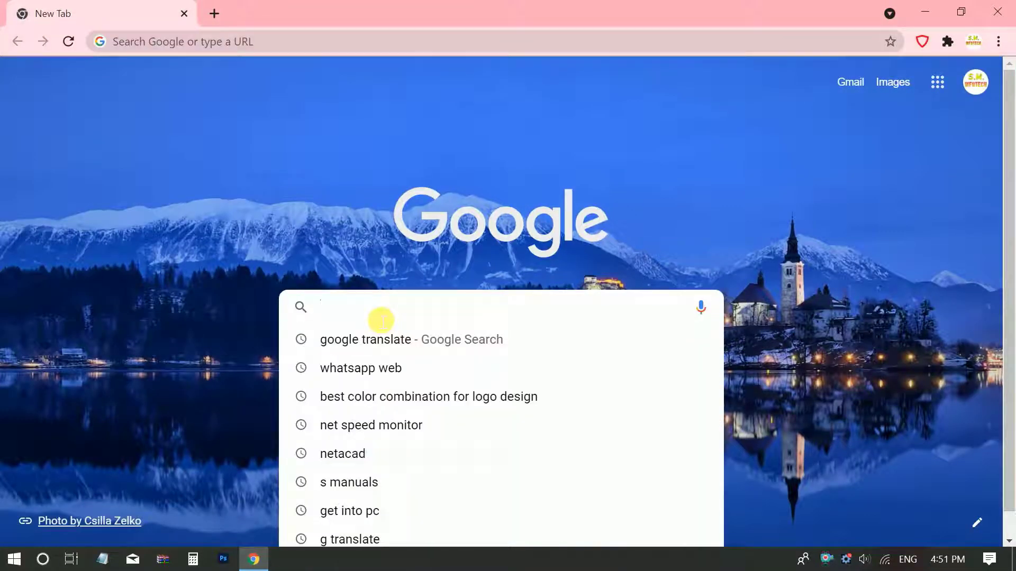
type("nets")
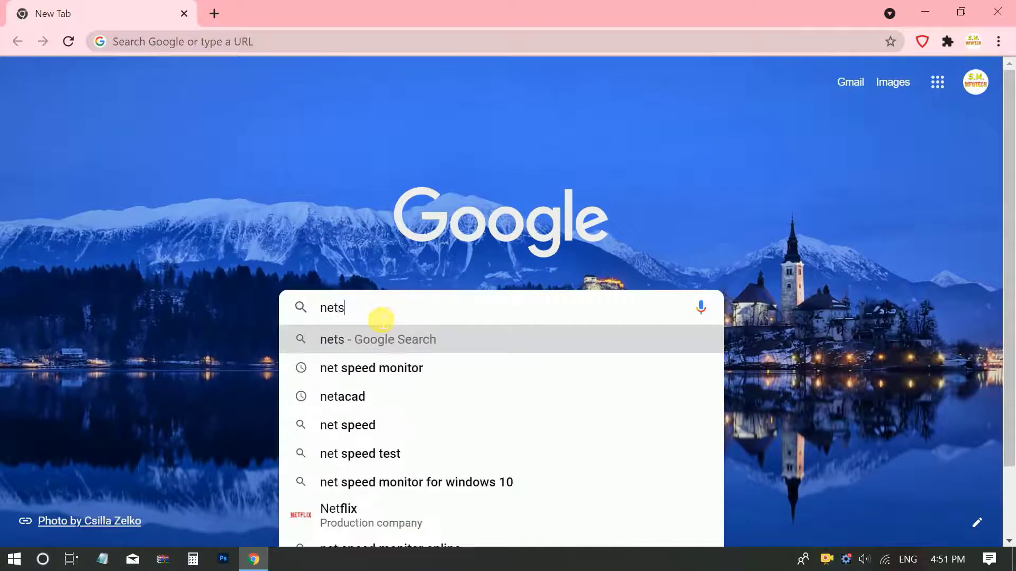
type("peed ")
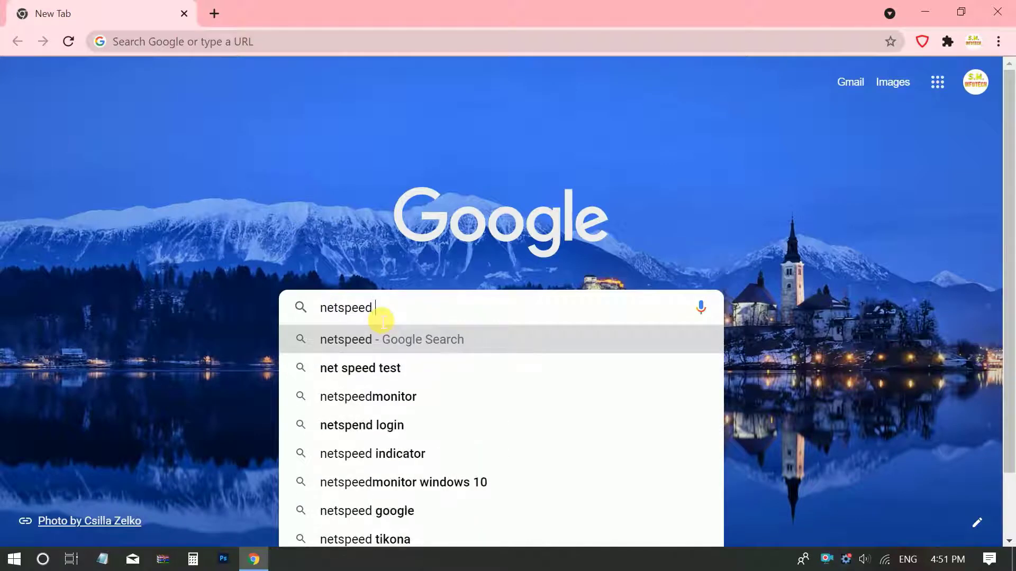
type("monit")
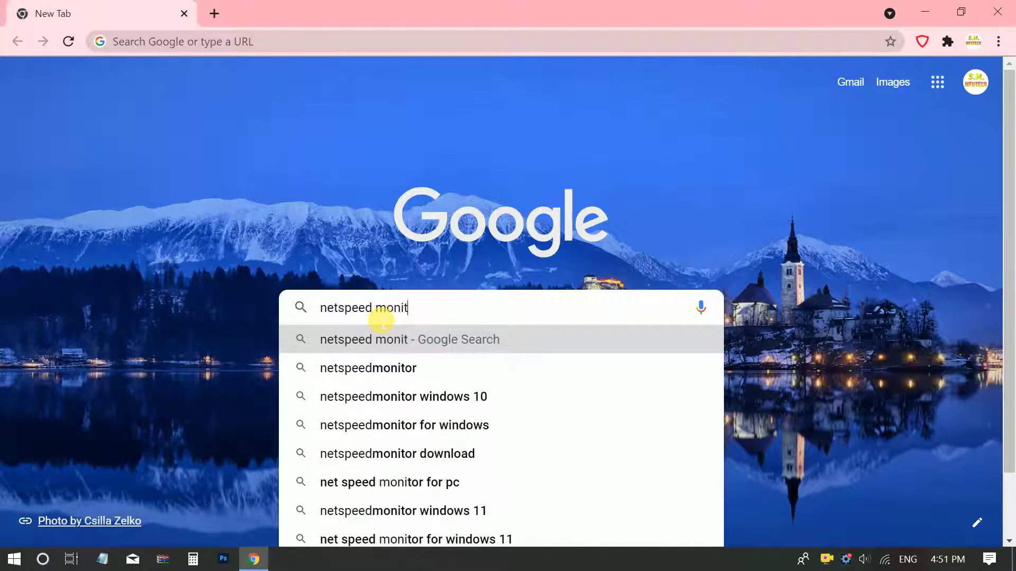
type("or")
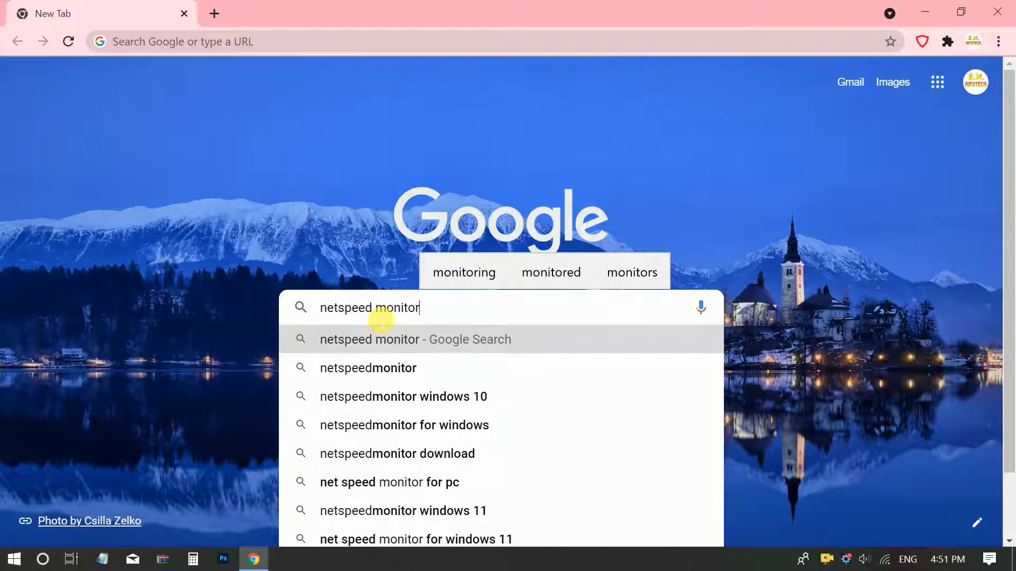
key("Return")
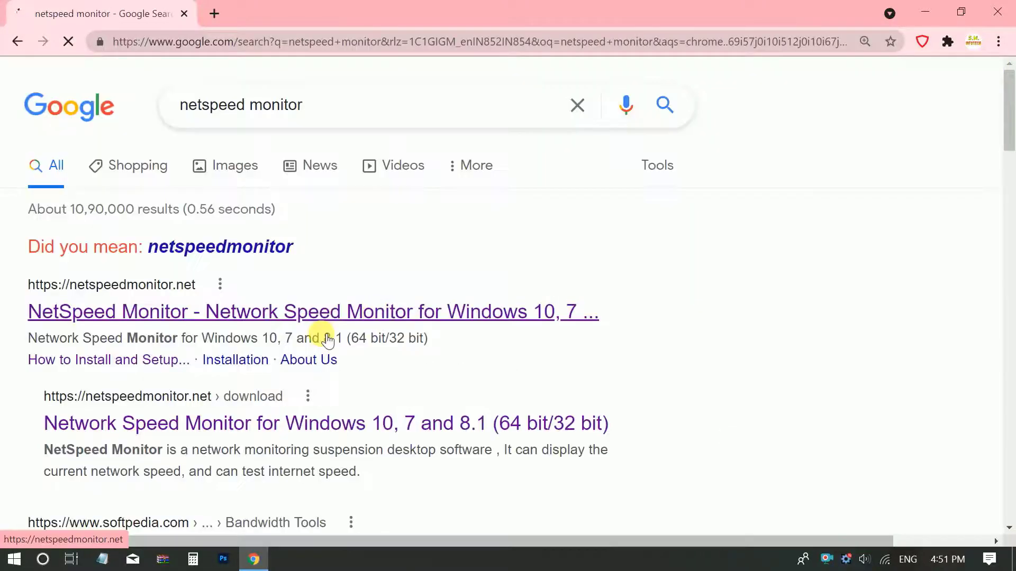
Step: Open the Softpedia result for downloading NetSpeedMonitor 2.5.4.0
scroll(159, 314, "down", 2)
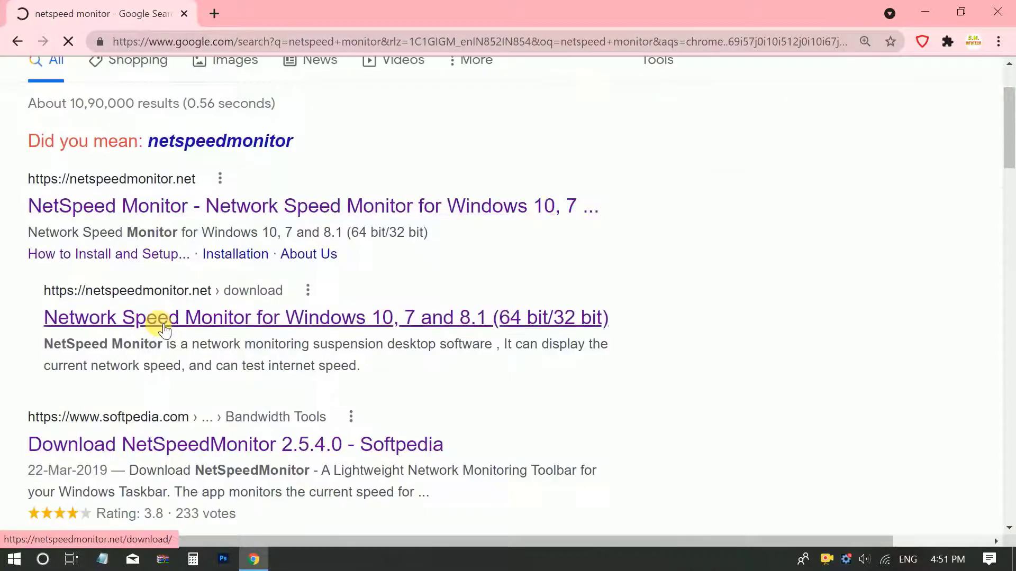
scroll(187, 320, "down", 2)
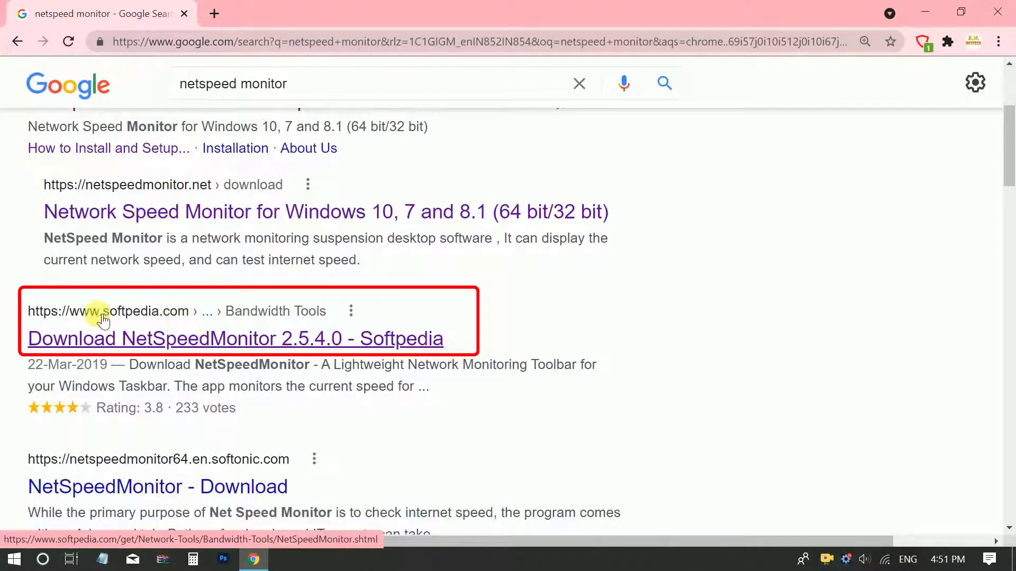
left_click(153, 346)
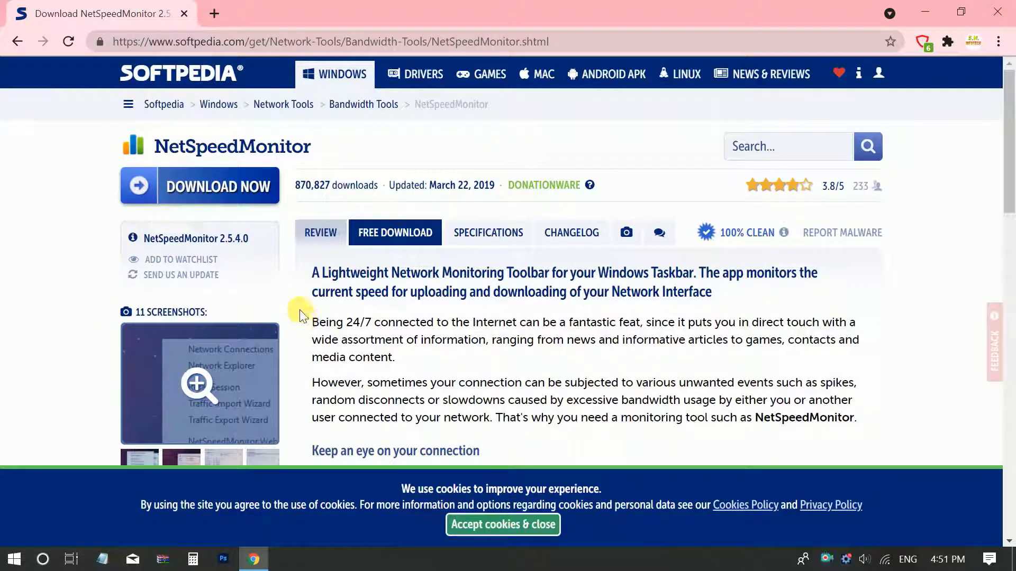
Step: Download the x64 version of NetSpeedMonitor from Softpedia, save the installer to the Desktop, and minimize the browser
left_click(206, 198)
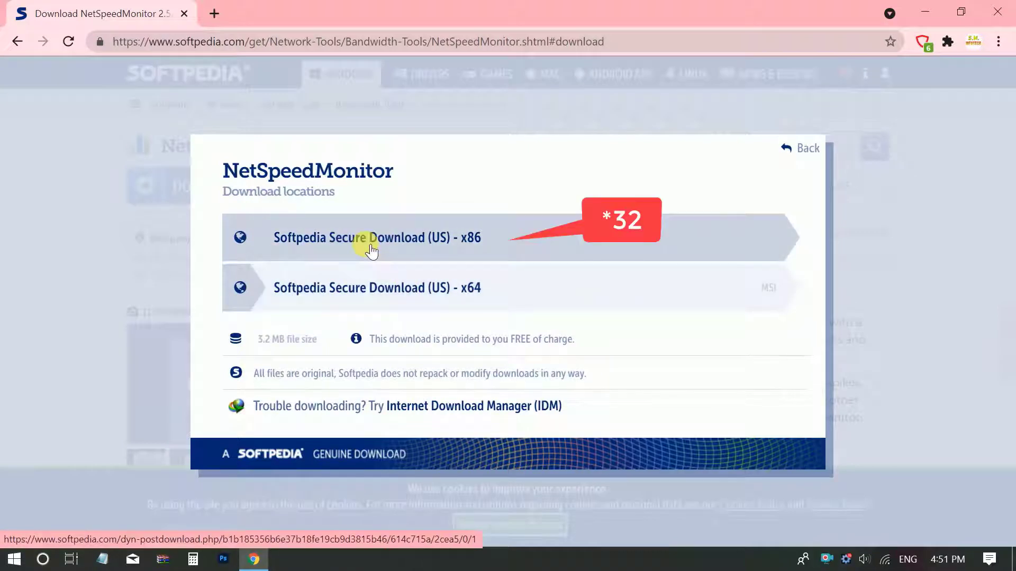
left_click(356, 291)
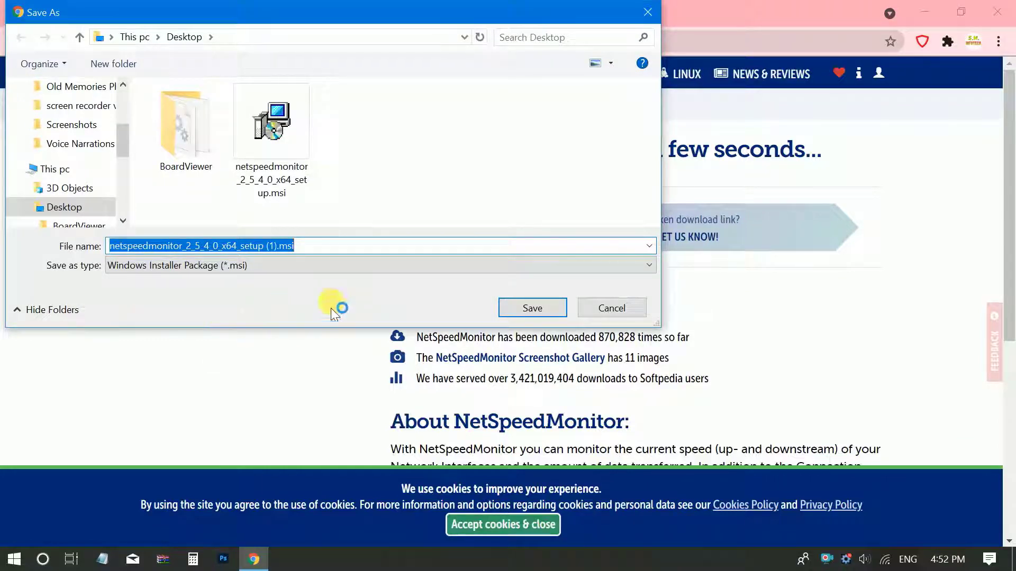
left_click(505, 307)
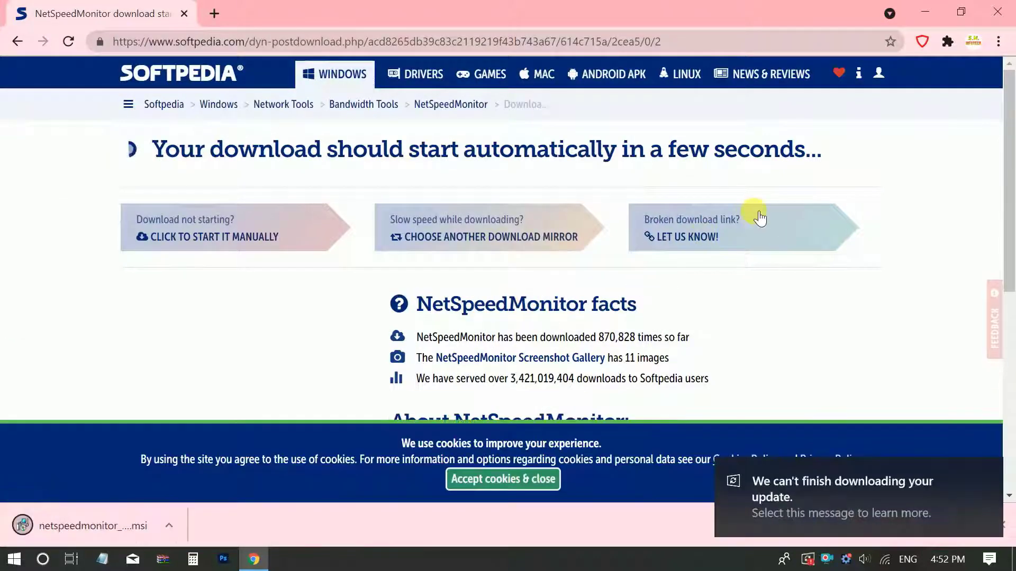
left_click(920, 7)
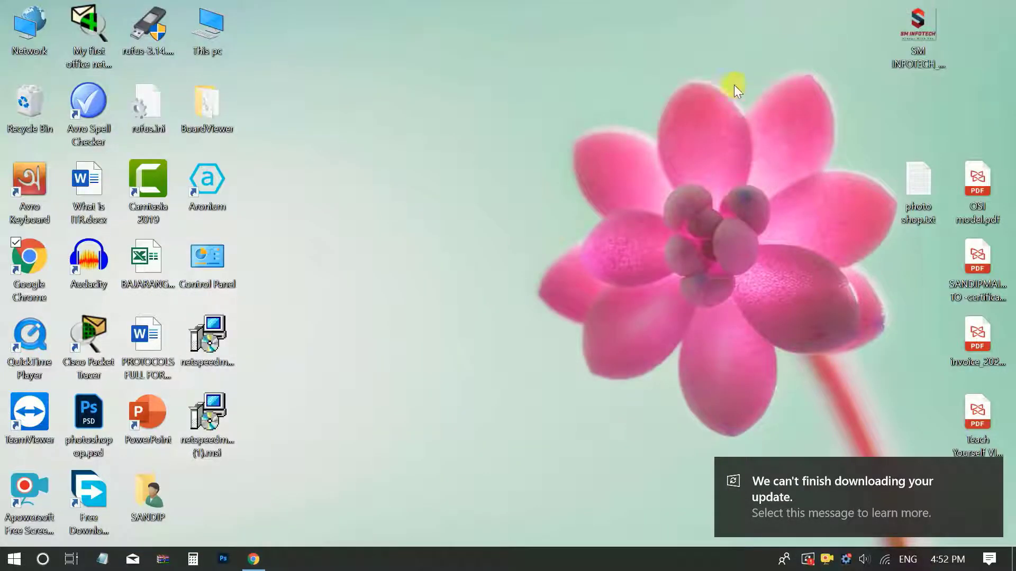
left_click_drag(206, 420, 486, 284)
double_click(445, 286)
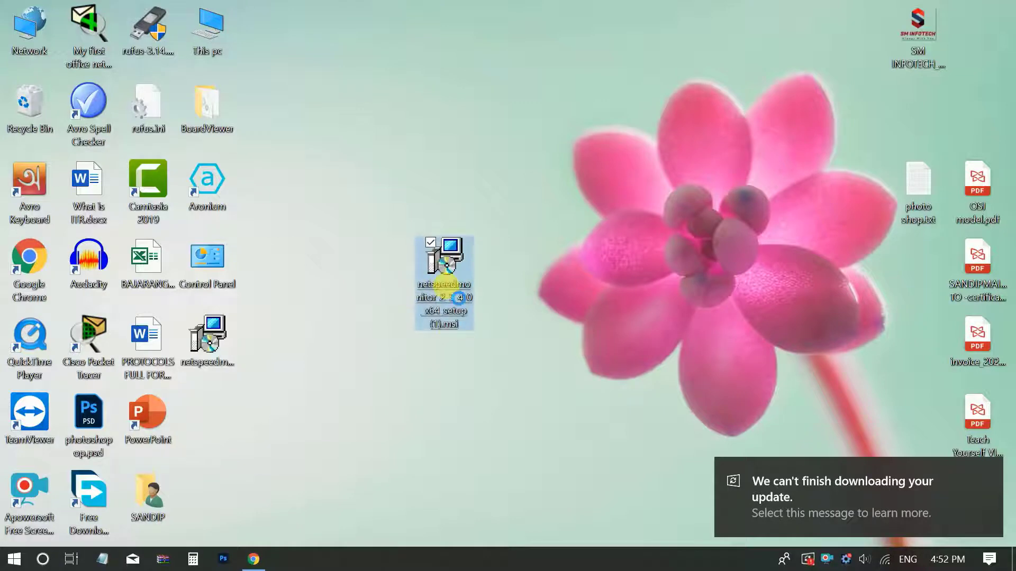
right_click(459, 362)
left_click(486, 533)
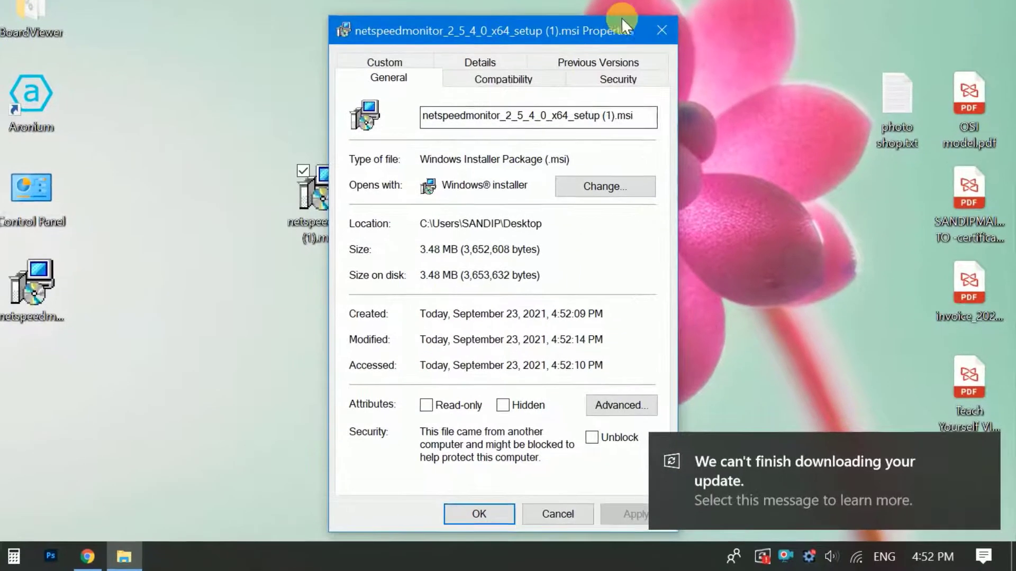
left_click(654, 42)
left_click(320, 209)
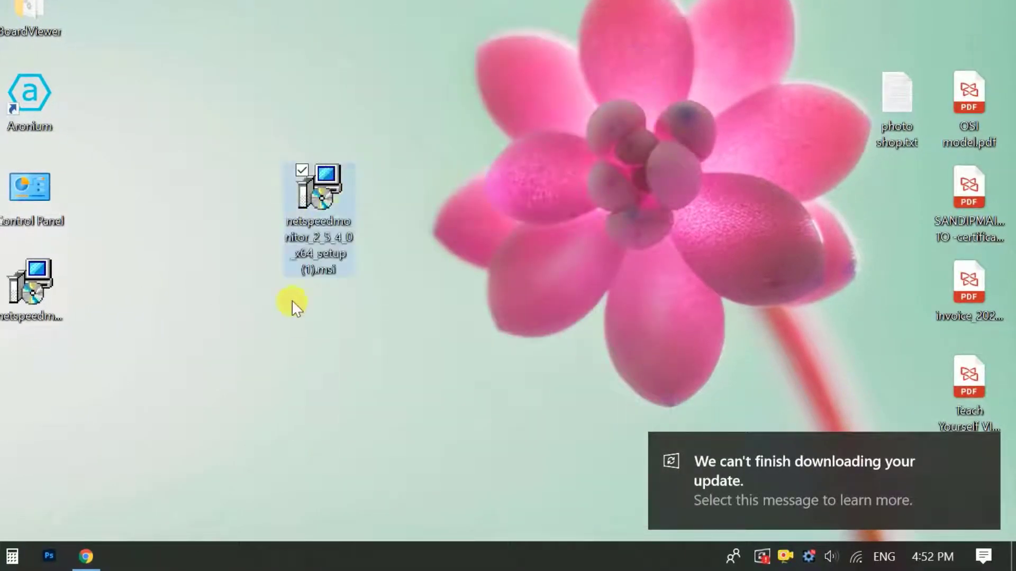
Step: Reposition the downloaded NetSpeedMonitor installer on the desktop and set it to run in compatibility mode for "Previous version of Windows"
left_click_drag(352, 214, 275, 33)
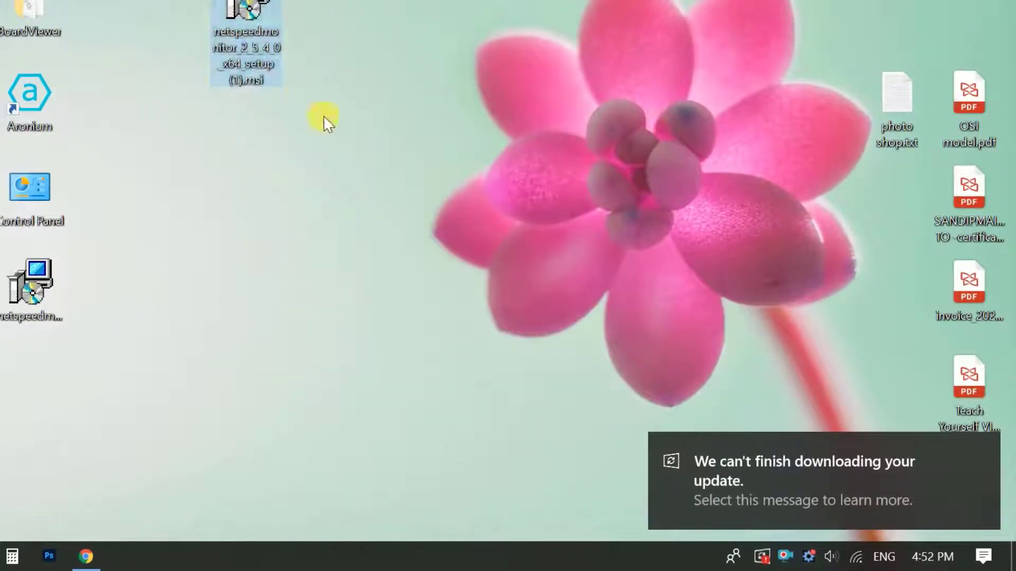
right_click(246, 39)
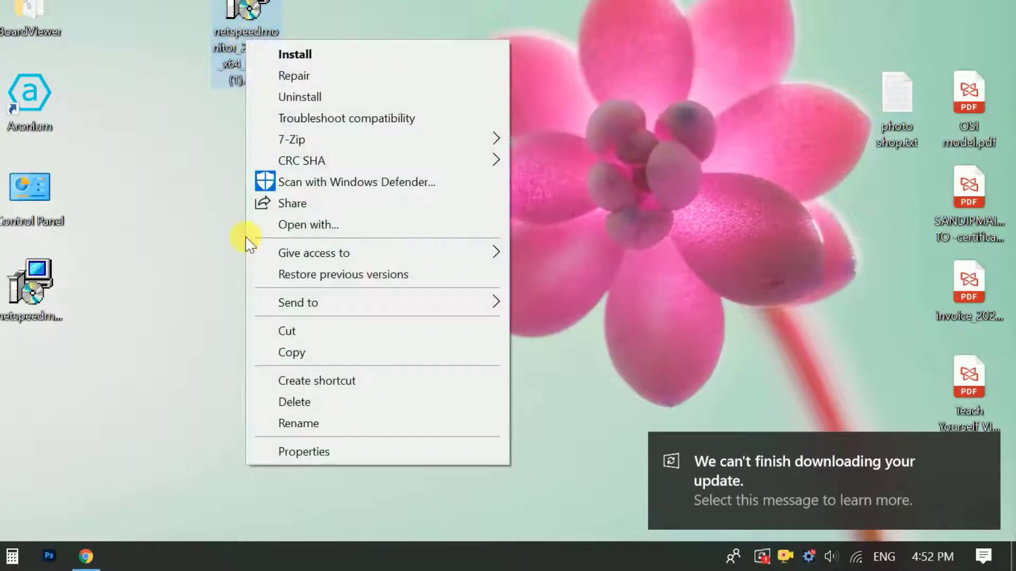
left_click(305, 452)
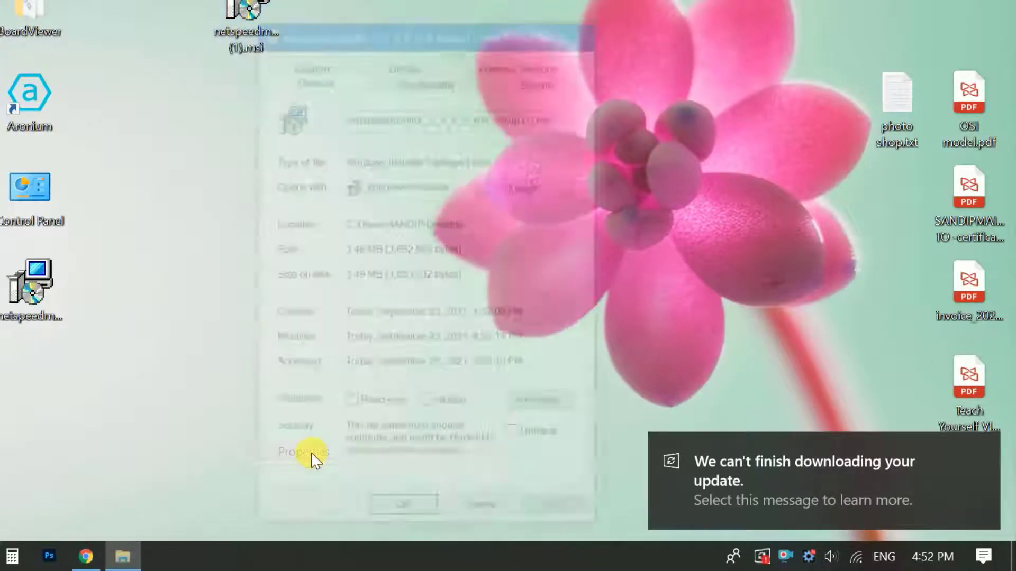
left_click(427, 79)
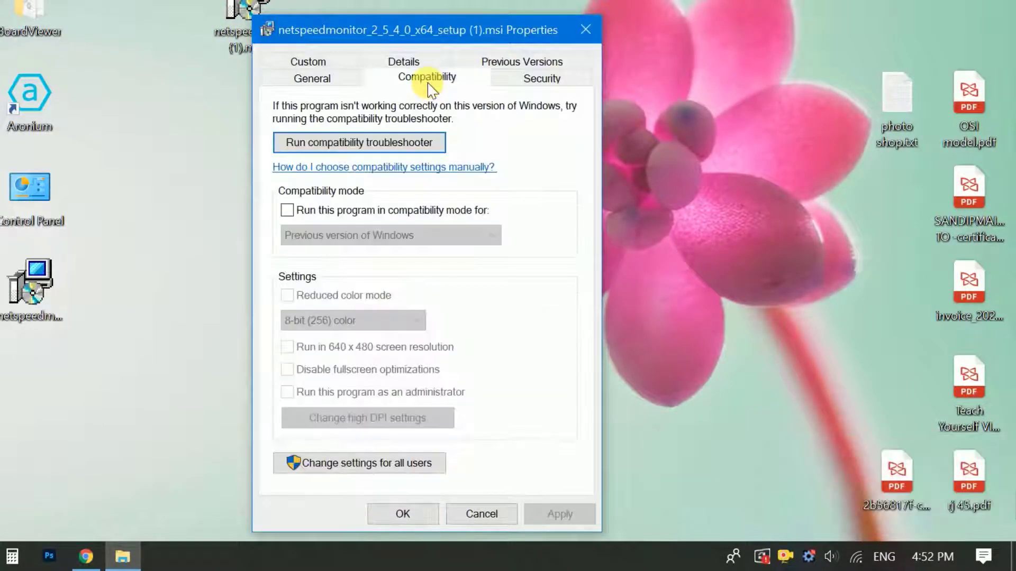
left_click(287, 211)
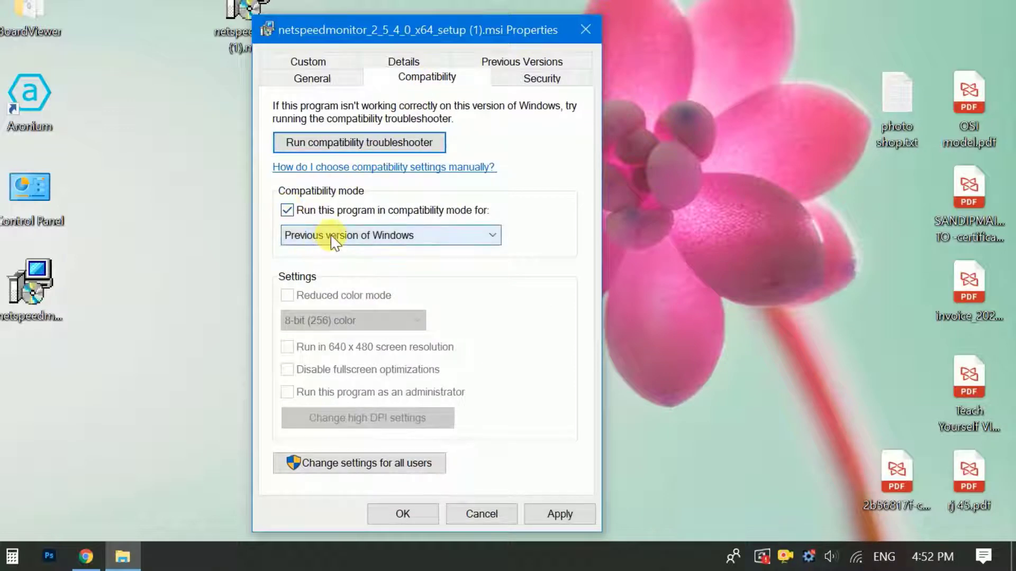
left_click(473, 233)
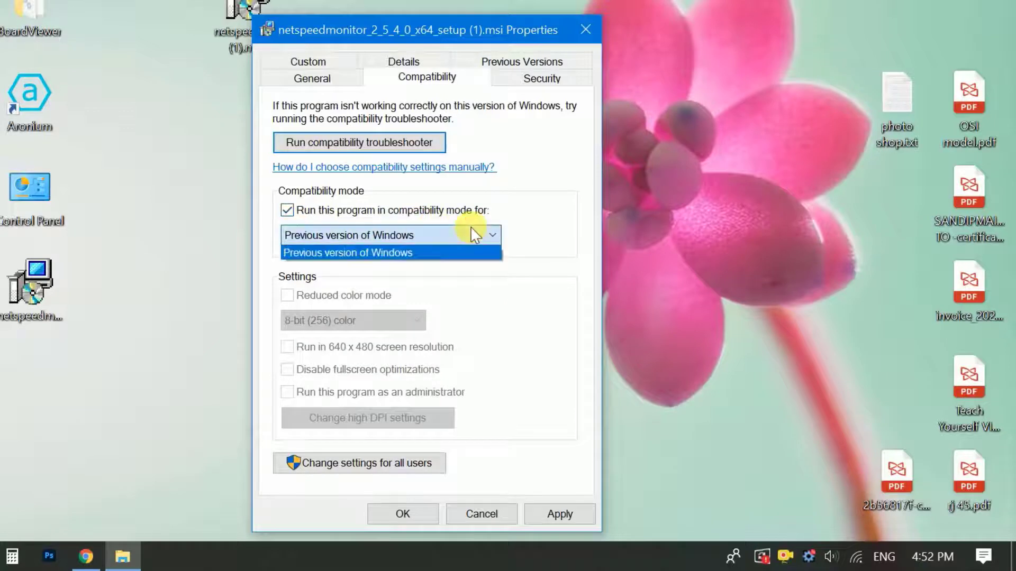
left_click(438, 252)
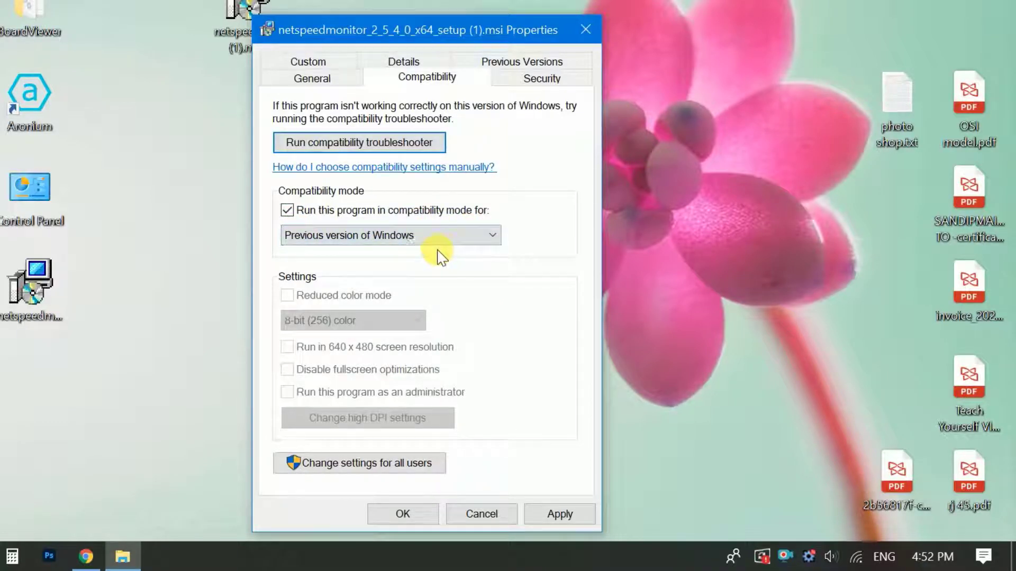
left_click(556, 515)
left_click(403, 513)
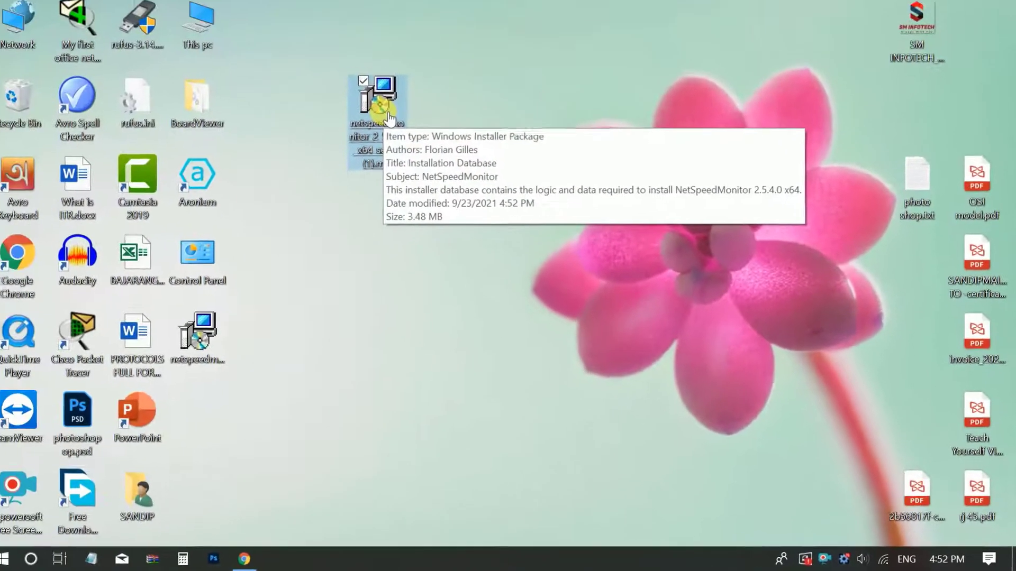
Step: Run the NetSpeedMonitor x64 installer despite the unknown publisher and proceed past the welcome and PayPal donation pages
double_click(386, 113)
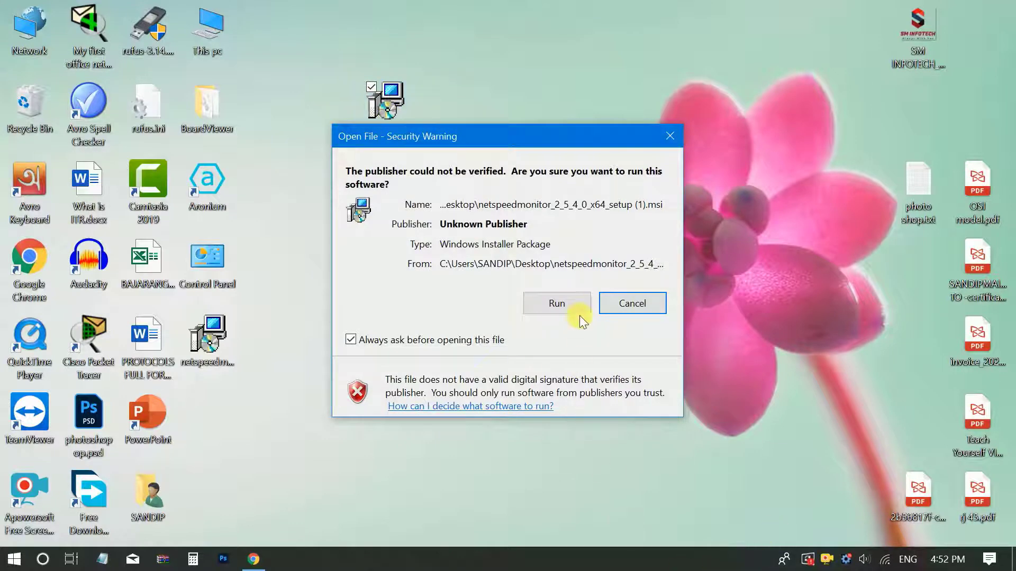
left_click(578, 301)
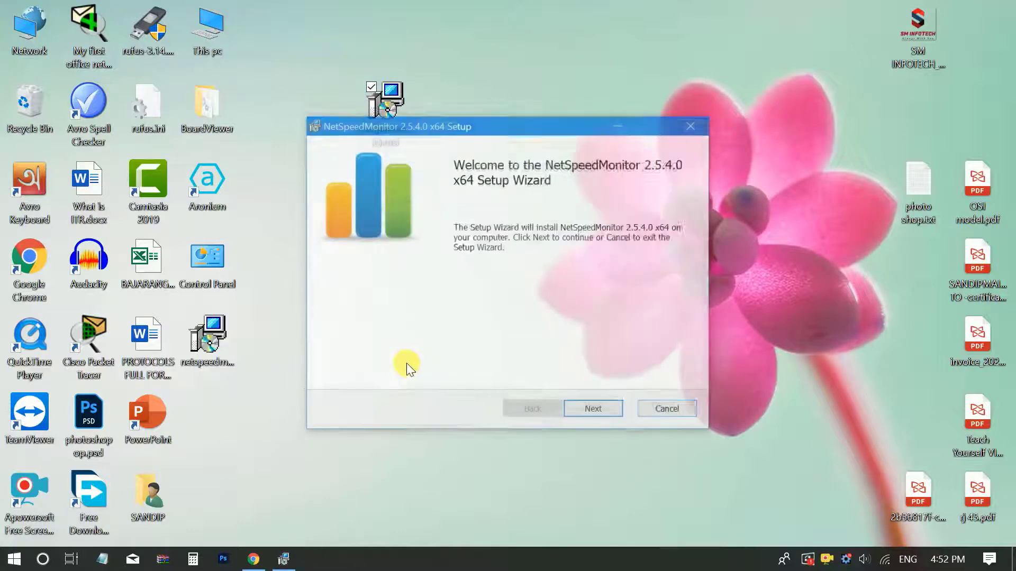
left_click(586, 411)
left_click(589, 411)
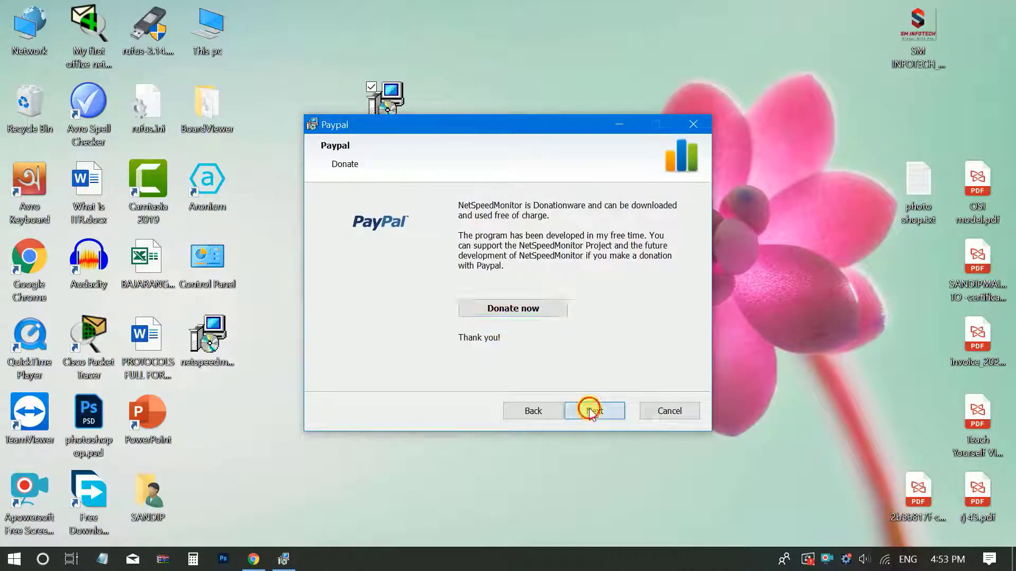
Step: Accept the license agreement, install NetSpeedMonitor with the default custom setup and location, and finish the setup wizard
left_click(407, 373)
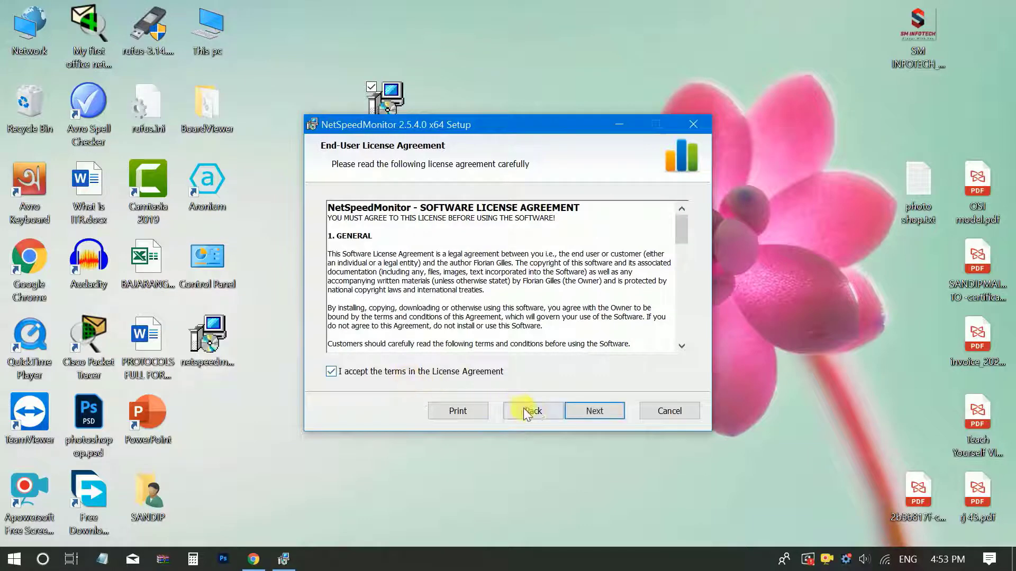
left_click(593, 411)
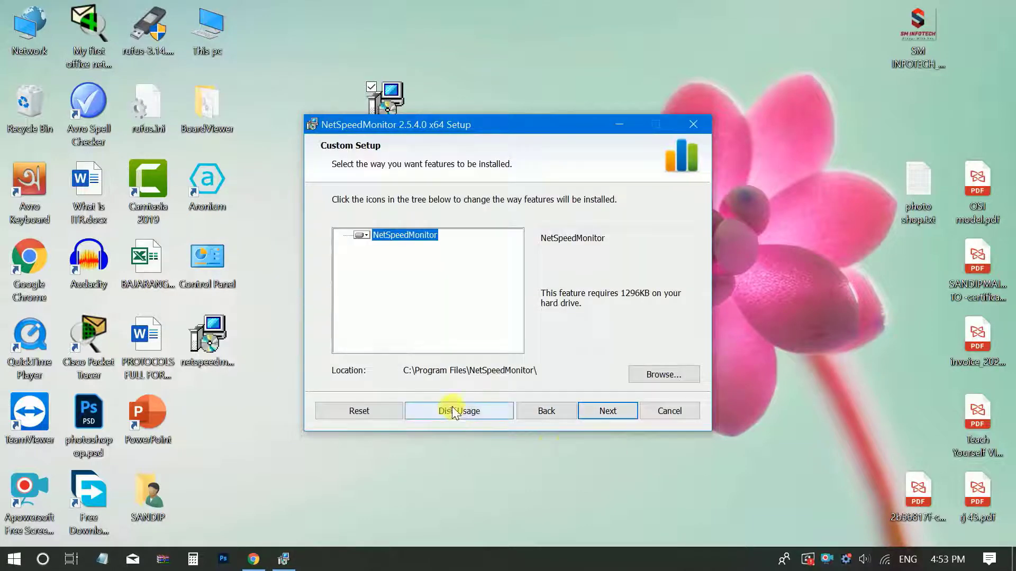
left_click(592, 410)
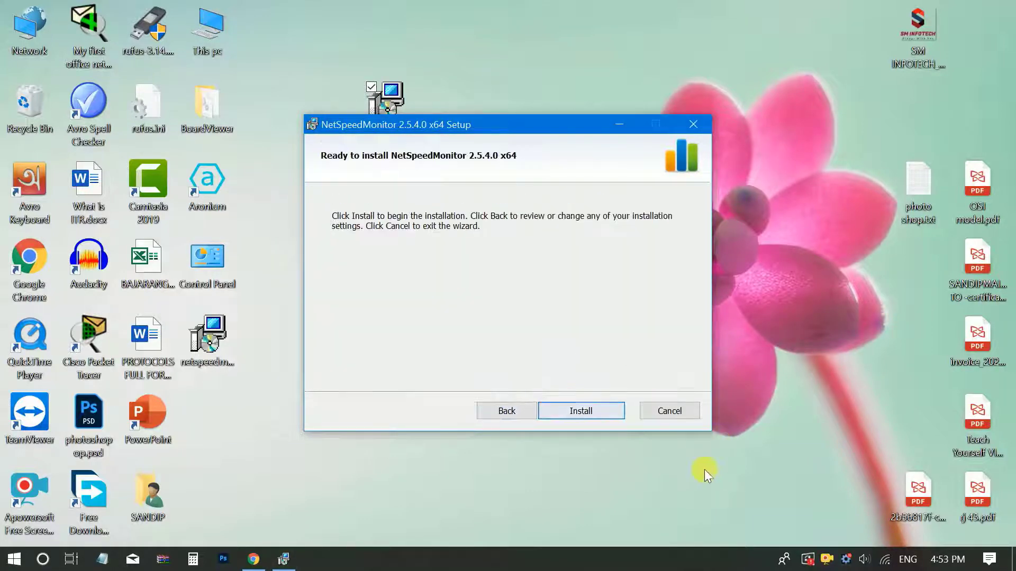
left_click(594, 411)
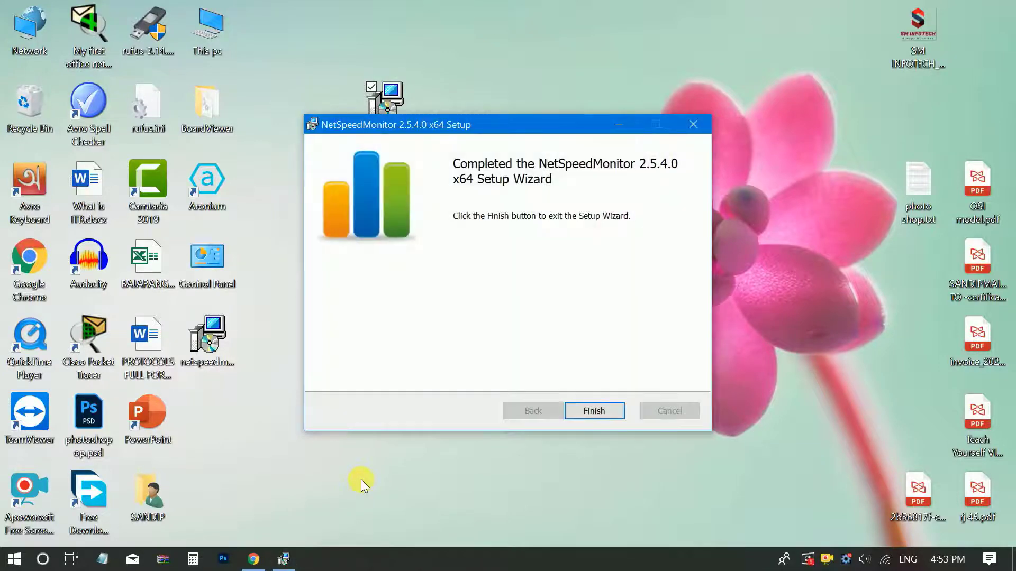
left_click(571, 413)
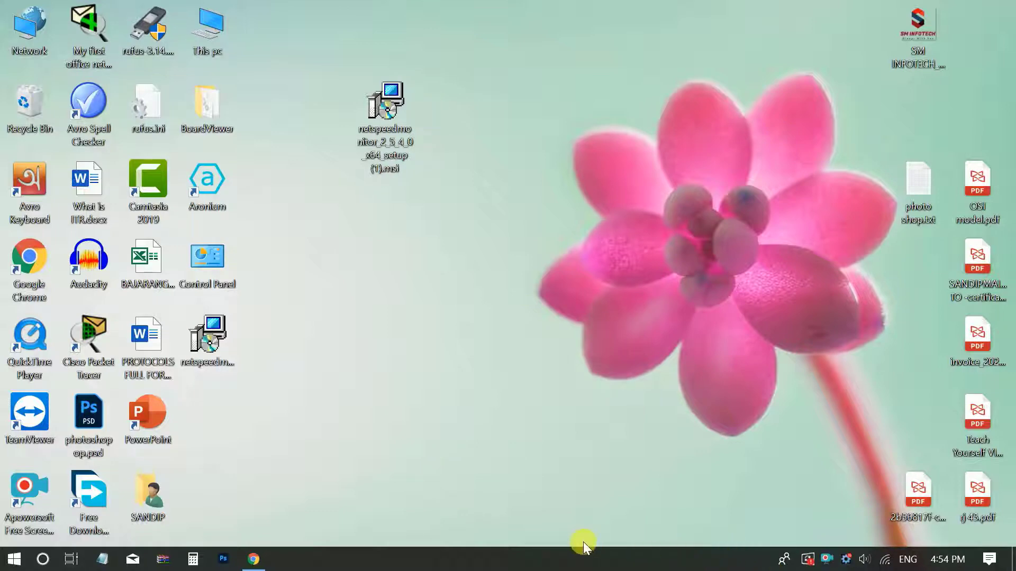
Step: Show the NetSpeedMonitor toolbar on the taskbar
right_click(605, 559)
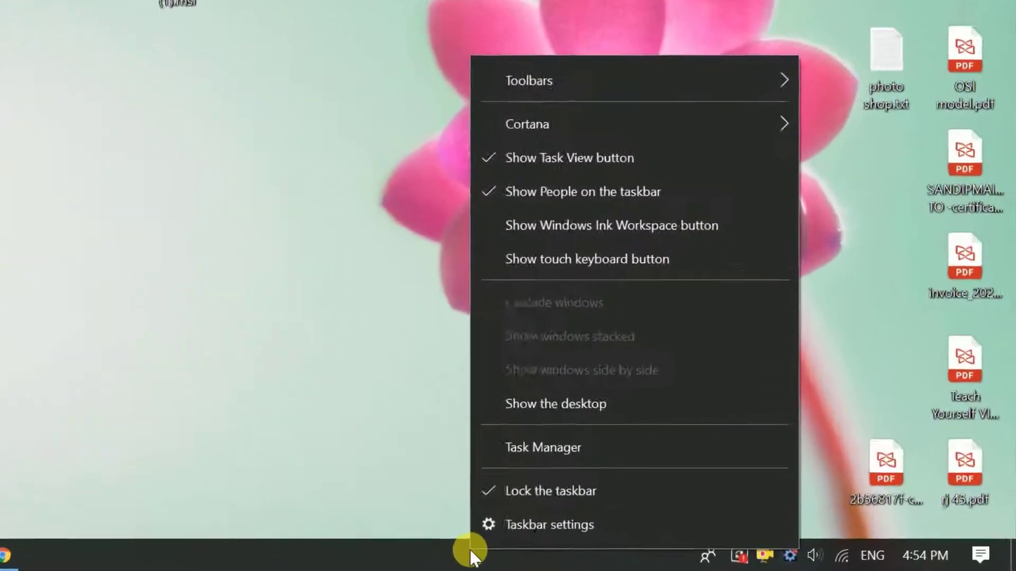
mouse_move(548, 59)
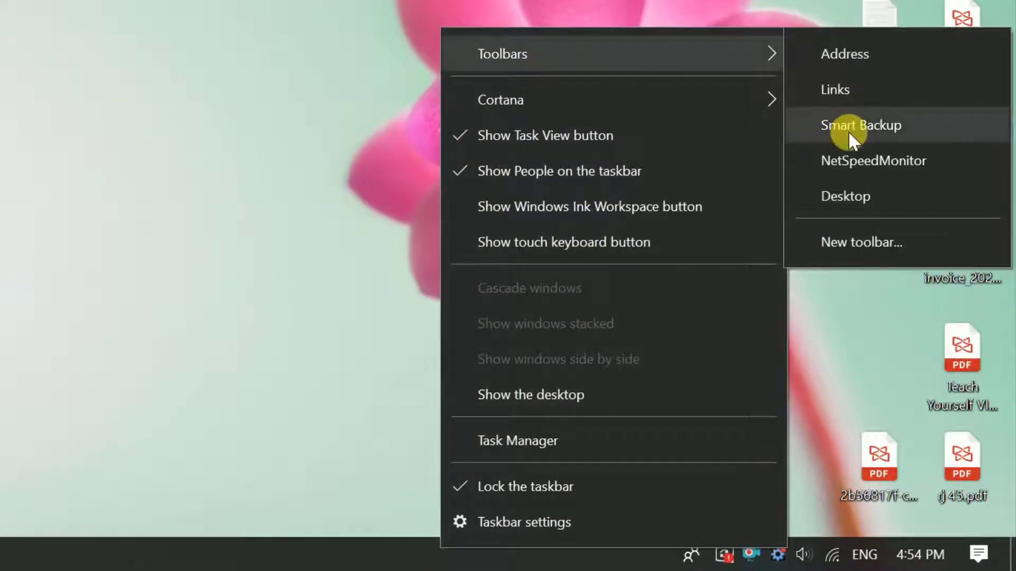
left_click(852, 162)
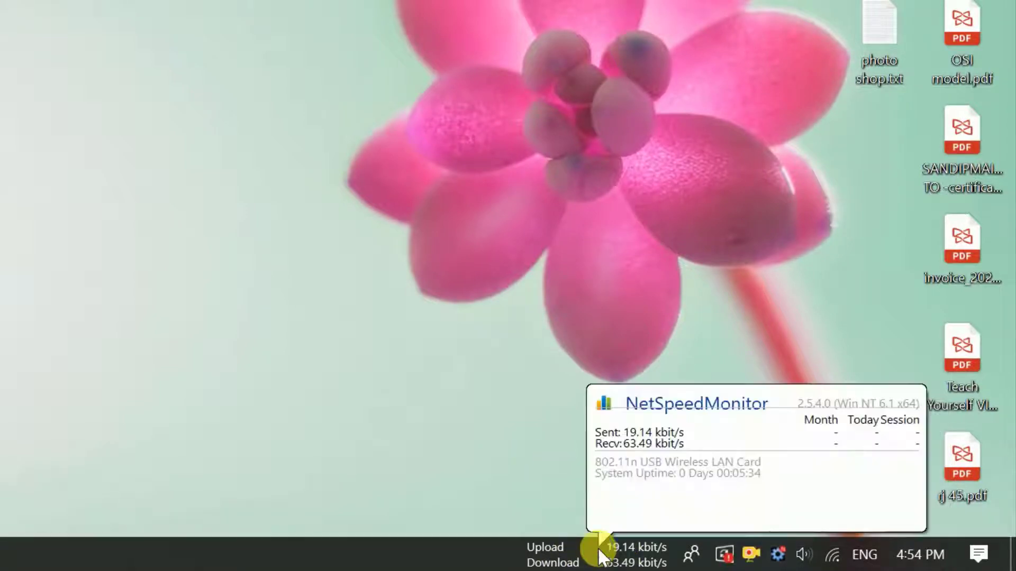
Step: Review the bitrate units and the layout's download and upload label settings in the NetSpeedMonitor configuration, keeping the current values
right_click(600, 556)
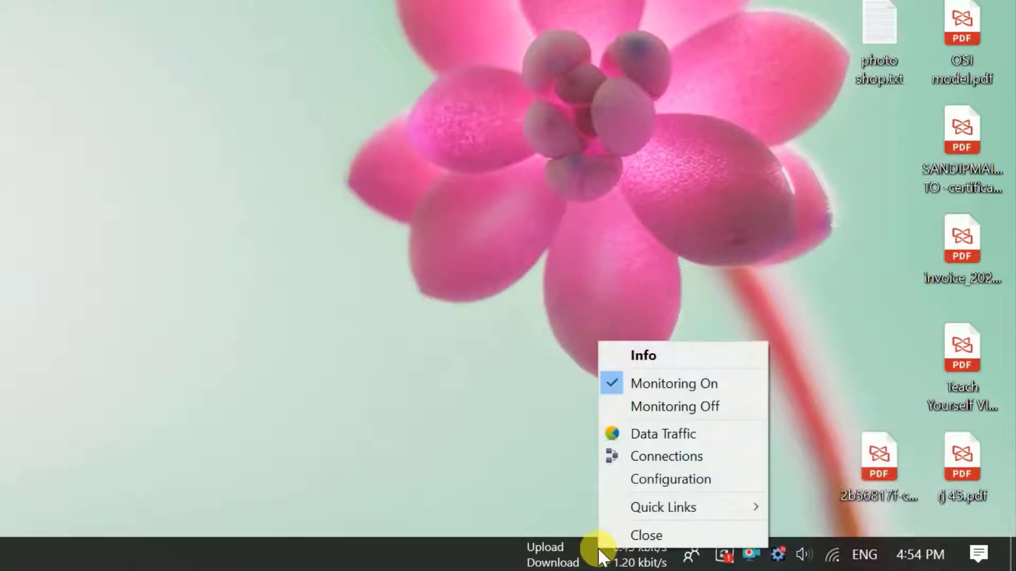
left_click(638, 482)
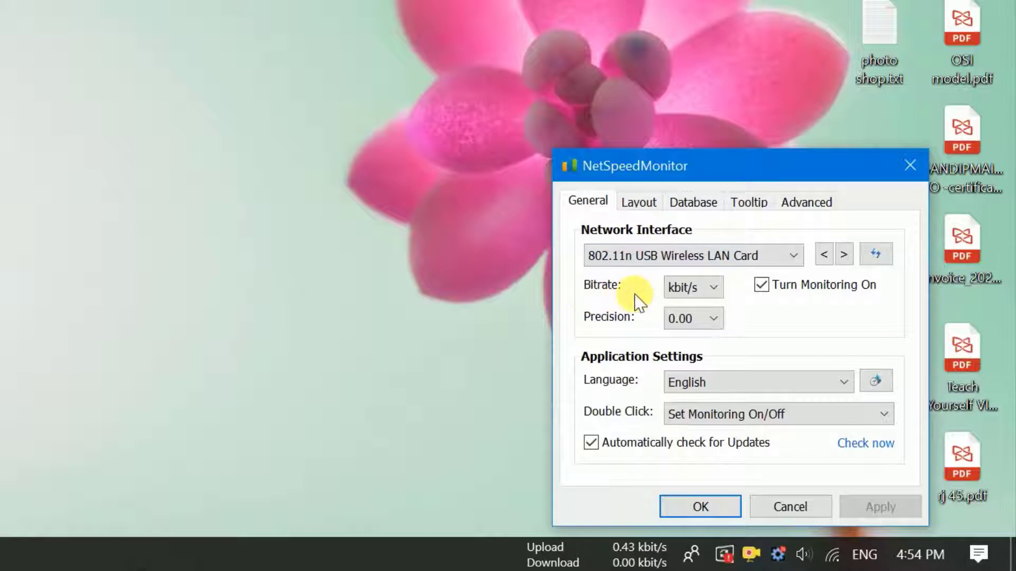
left_click(703, 287)
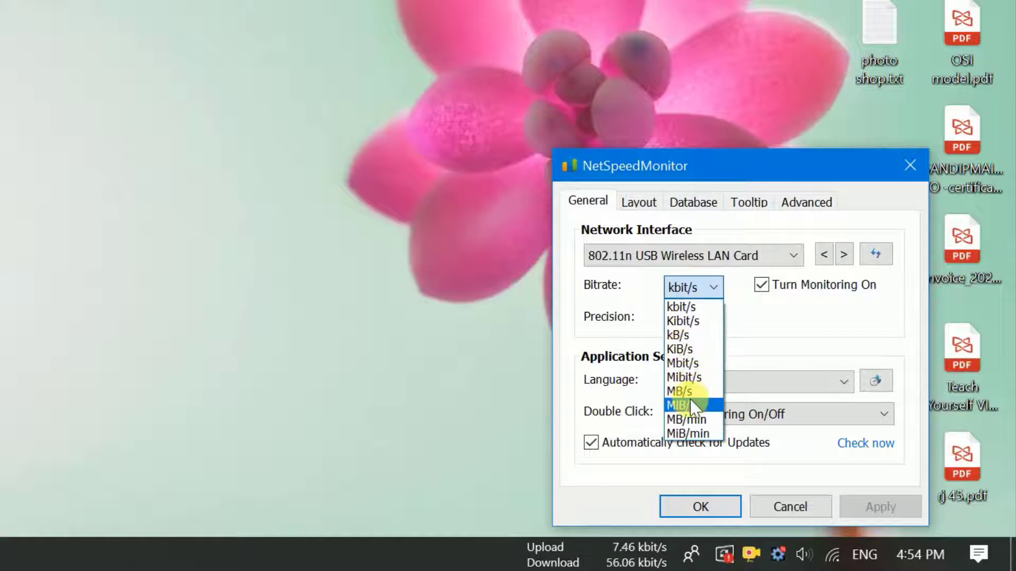
left_click(795, 328)
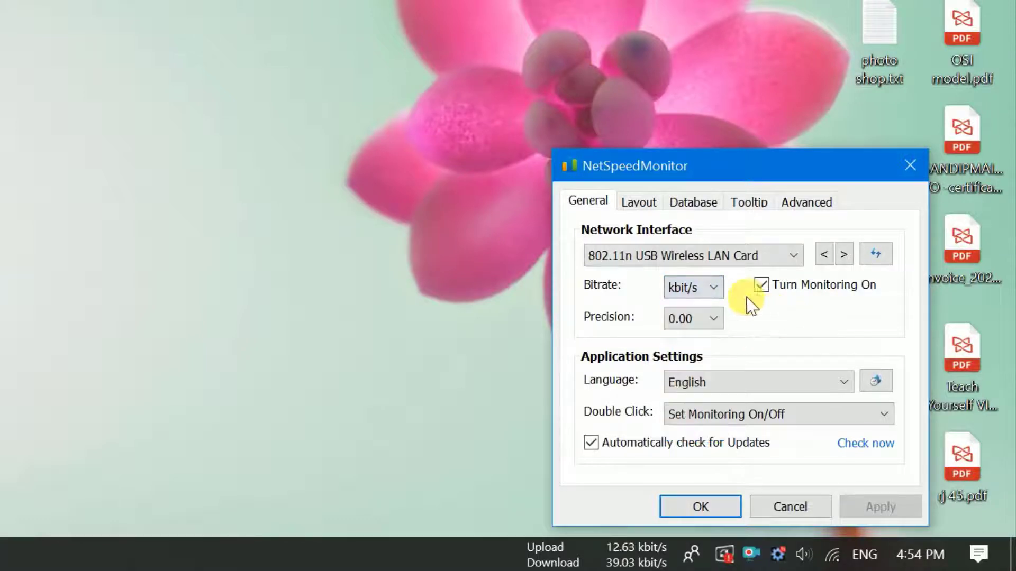
left_click(630, 206)
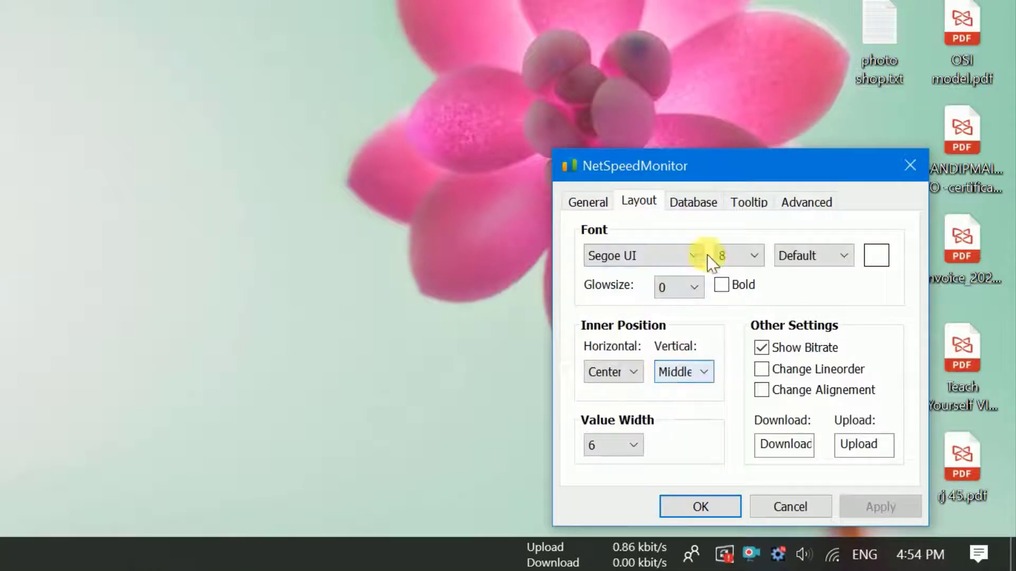
left_click(797, 454)
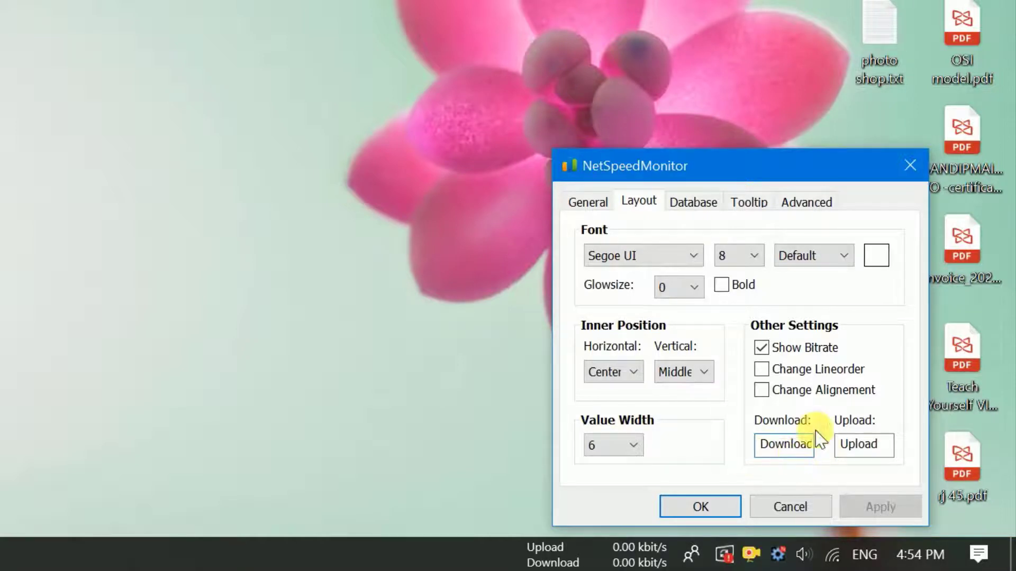
left_click(858, 444)
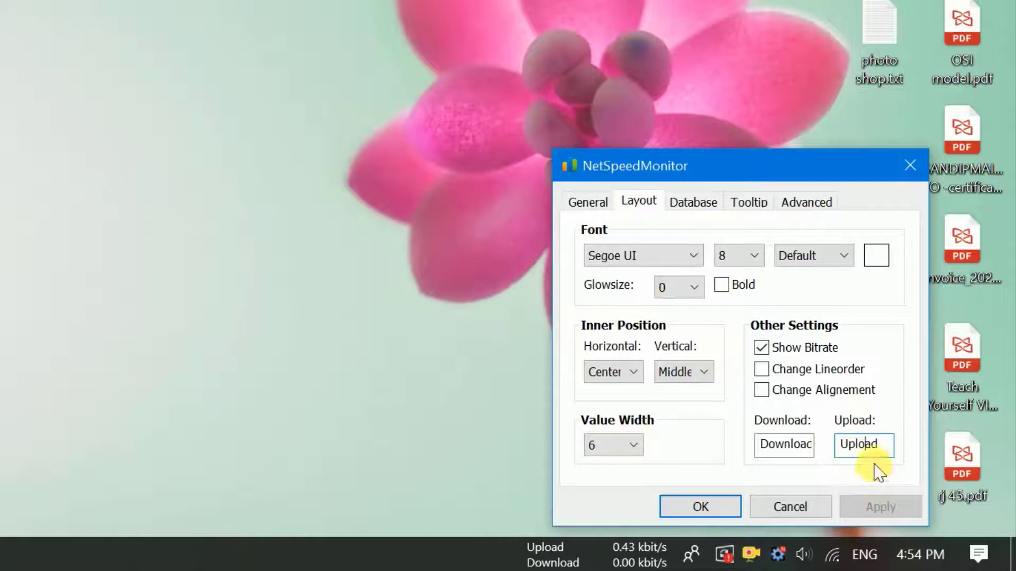
left_click(687, 508)
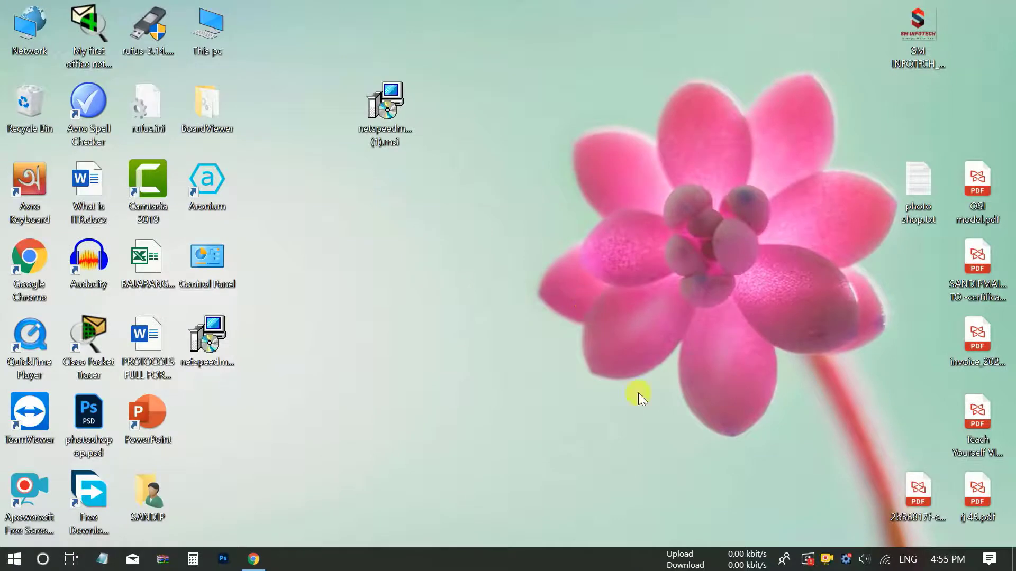
Step: View the speed meter's traffic tooltip, and examine the selectable network interfaces in its configuration, keeping the 802.11n USB Wireless LAN Card
mouse_move(736, 559)
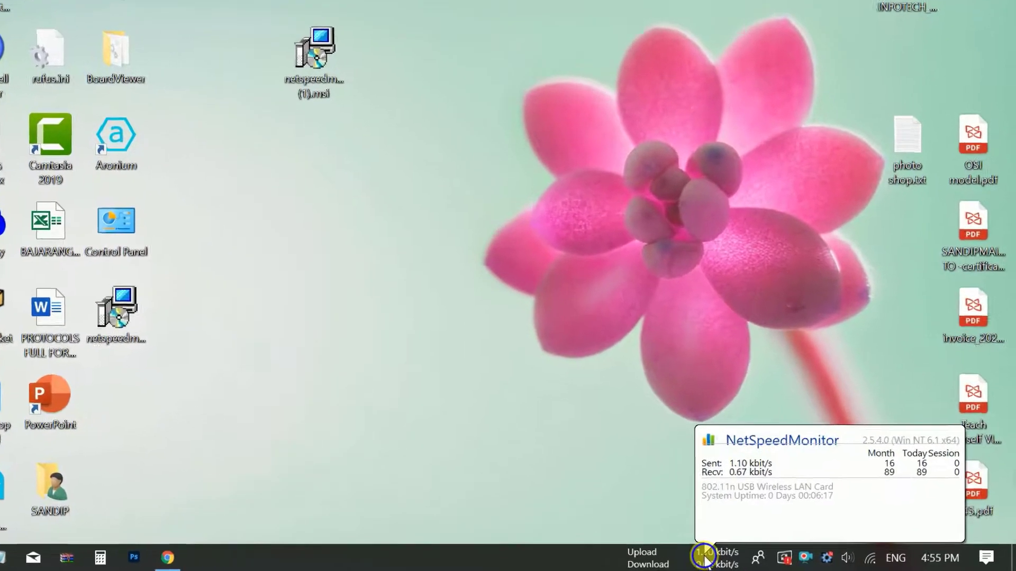
right_click(735, 559)
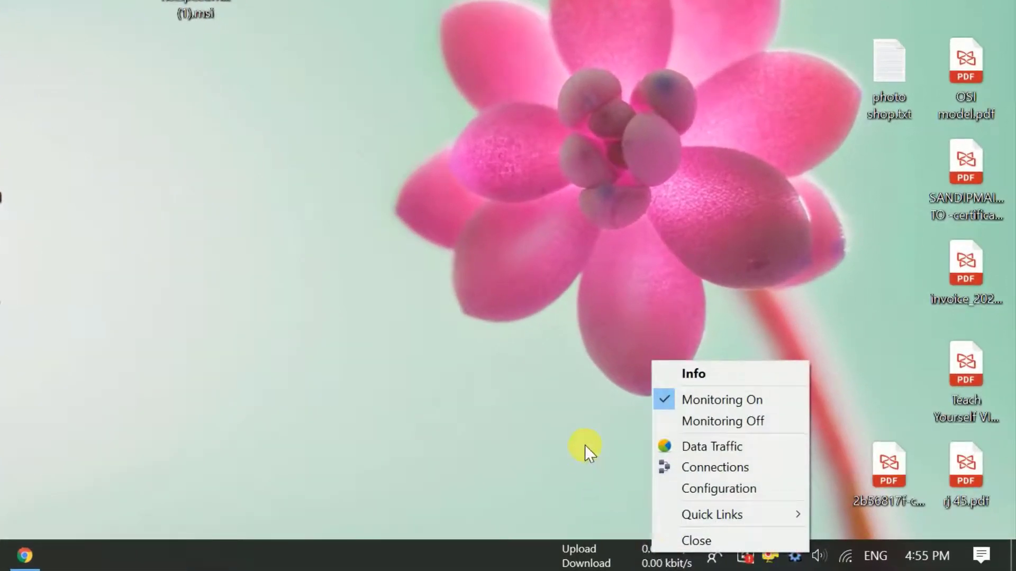
left_click(585, 446)
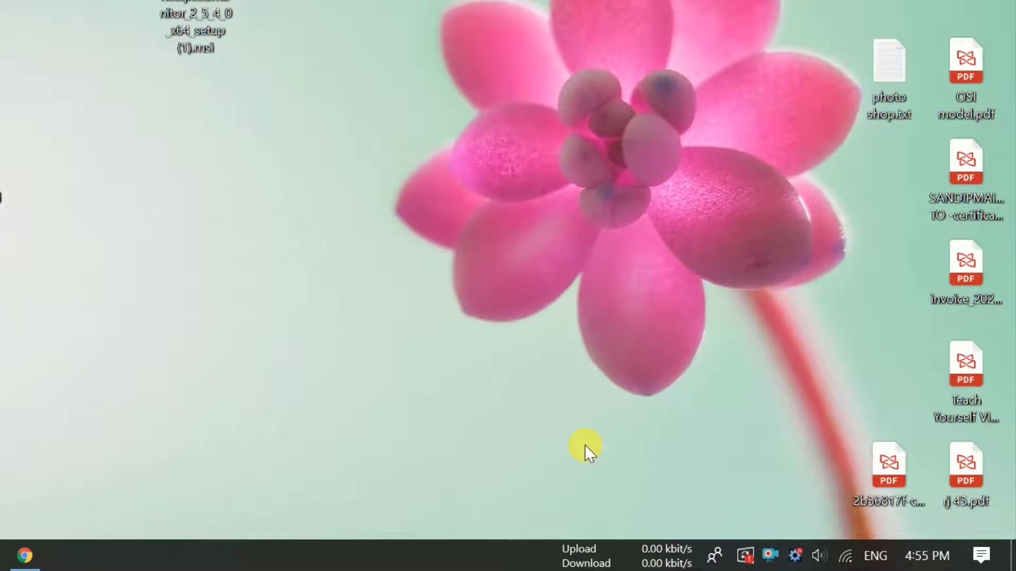
right_click(661, 556)
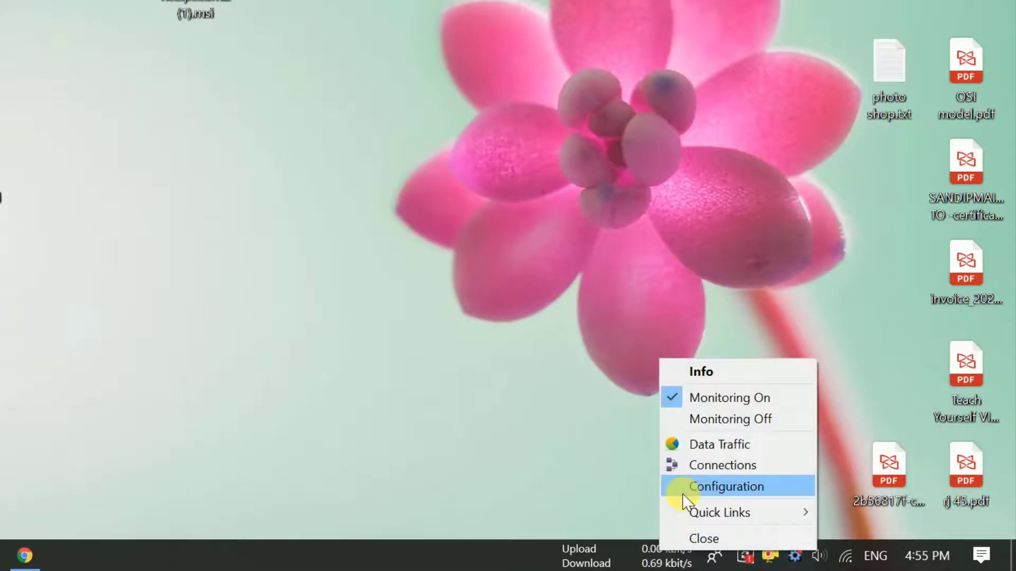
left_click(682, 493)
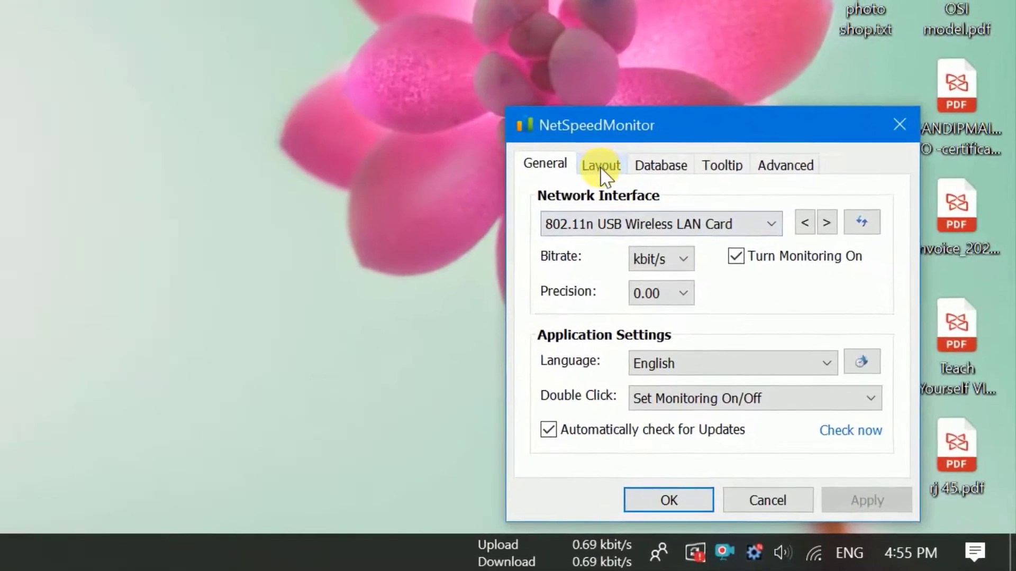
left_click(638, 224)
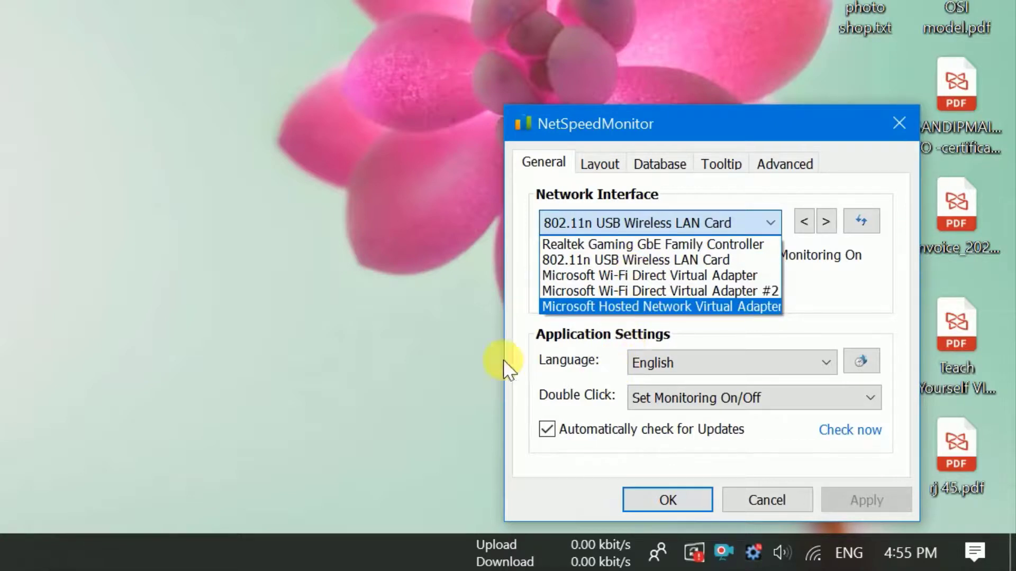
left_click(795, 300)
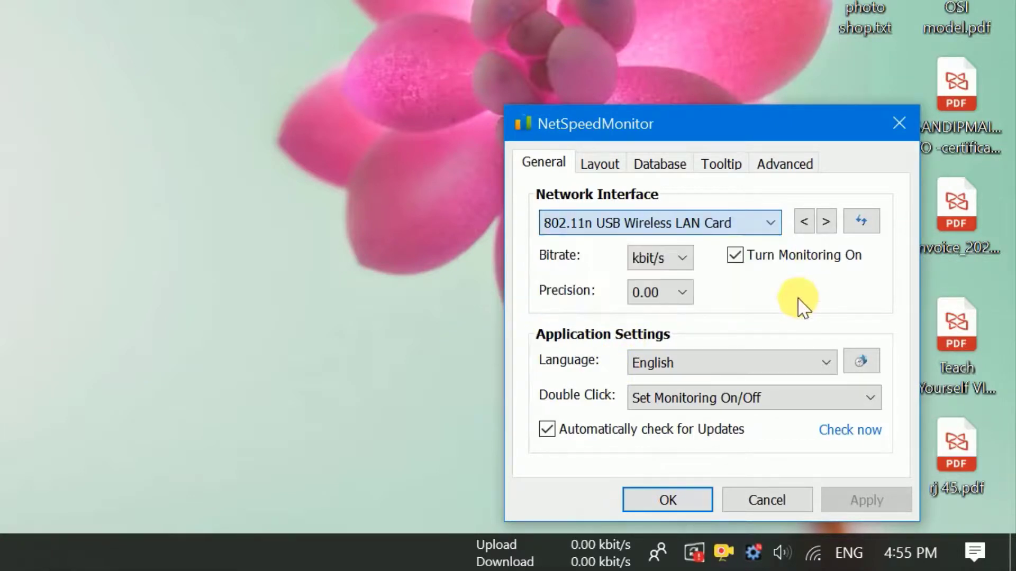
left_click(697, 500)
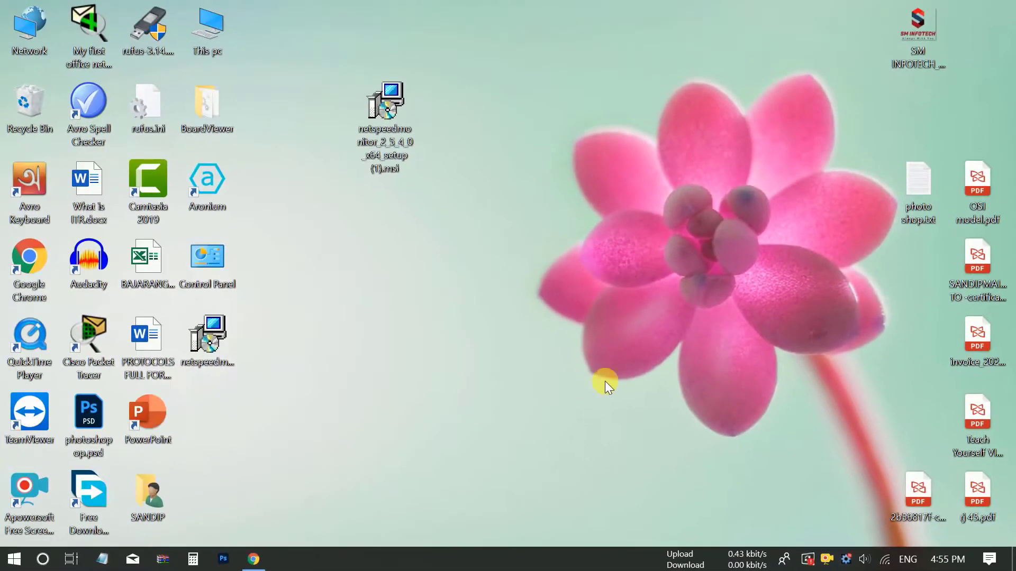
right_click(416, 307)
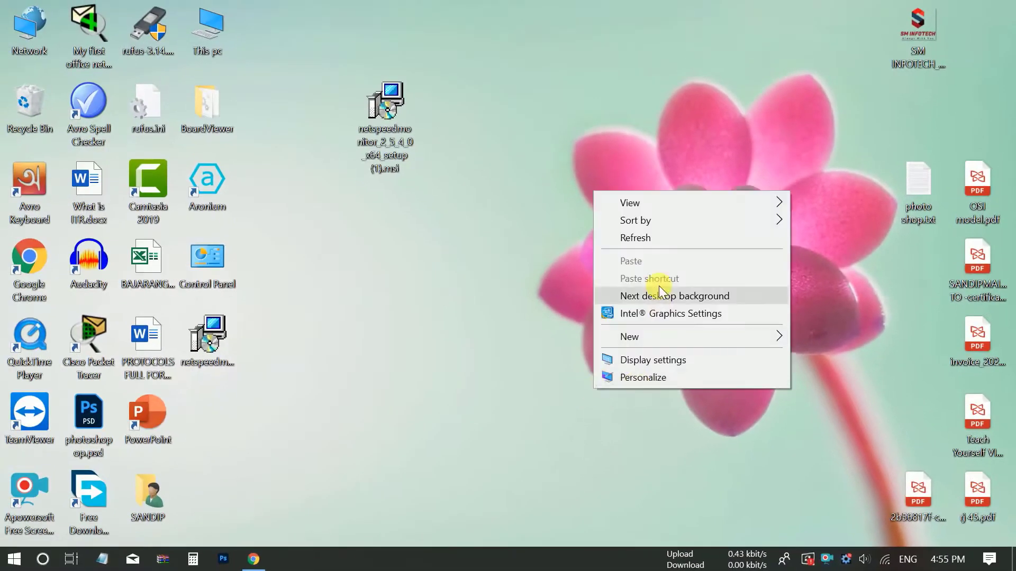
left_click(656, 248)
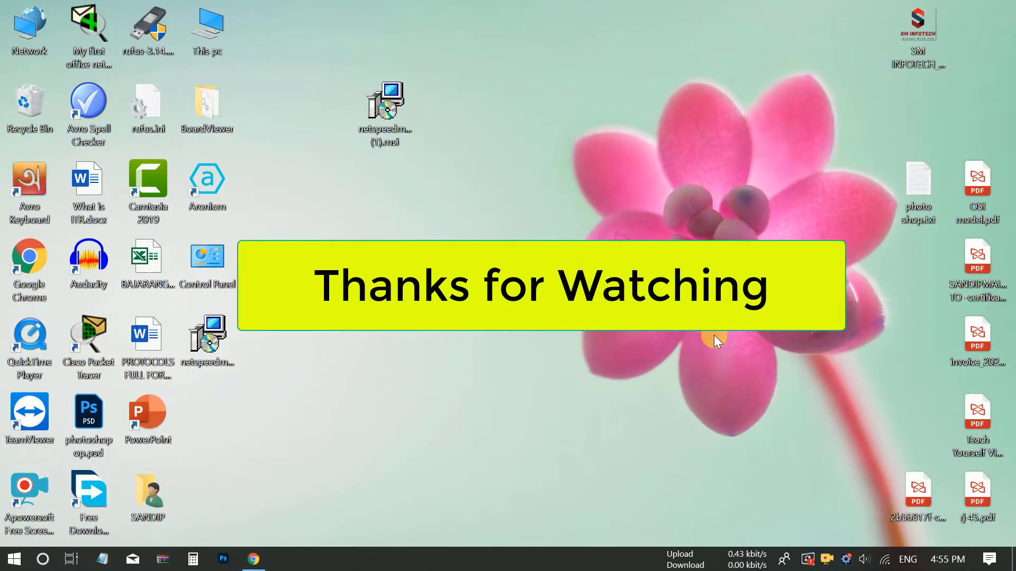